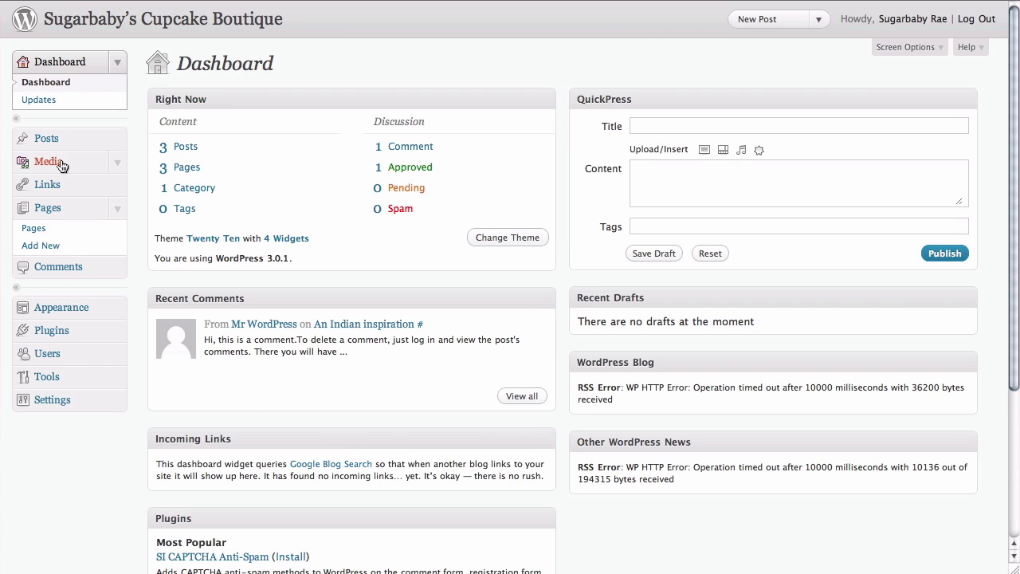
left_click(61, 164)
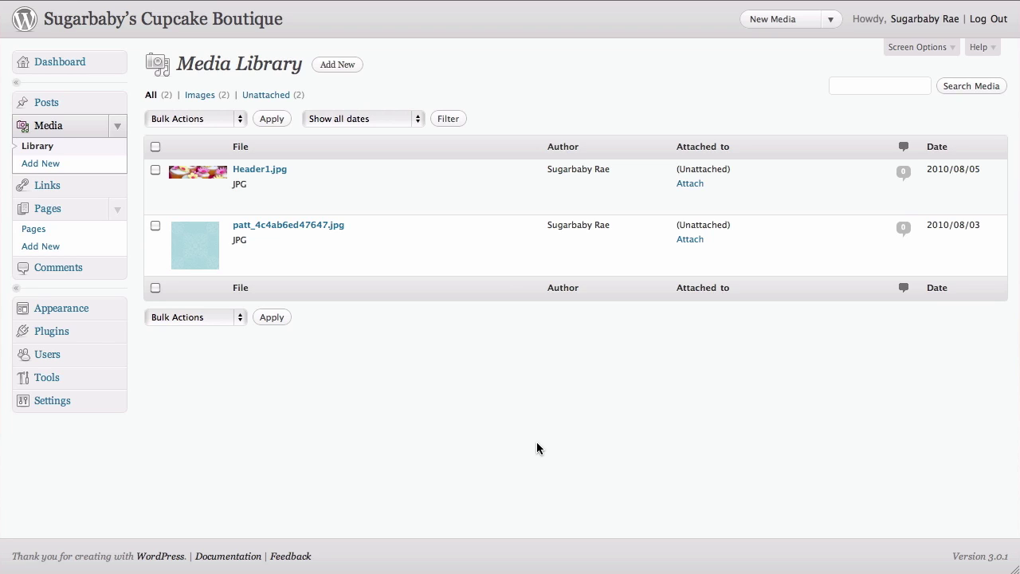
- Rename the cupcake photo DSC_000985.jpg in Our Images to colorful-cupcakes.jpg
key("super+Tab")
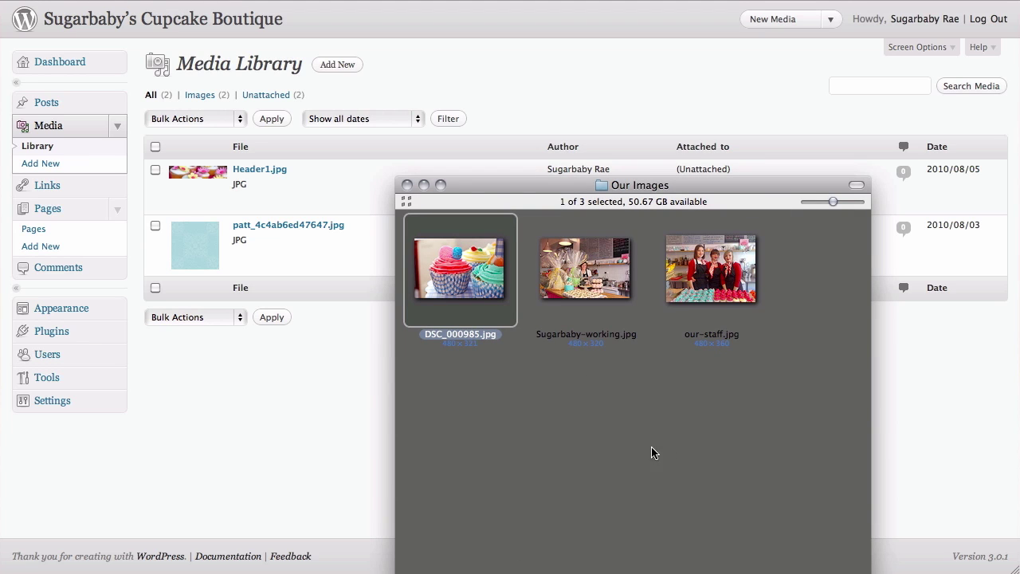
left_click(543, 426)
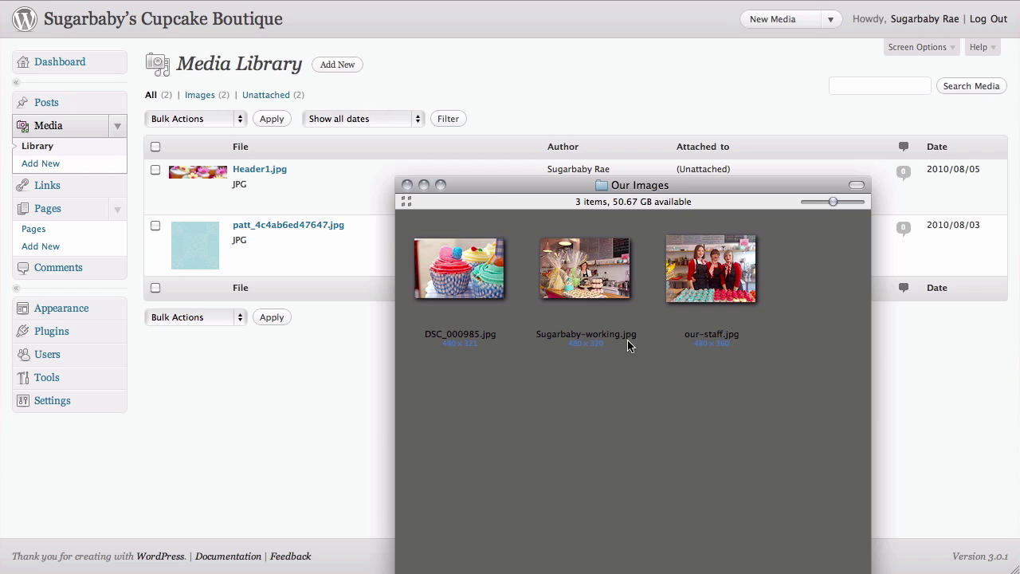
left_click_drag(559, 358, 767, 293)
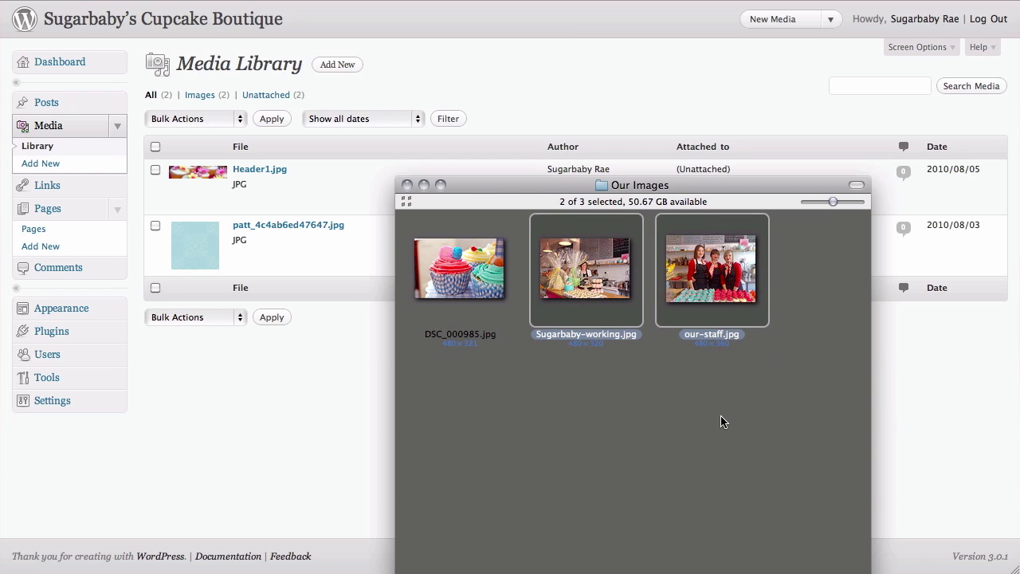
left_click(630, 430)
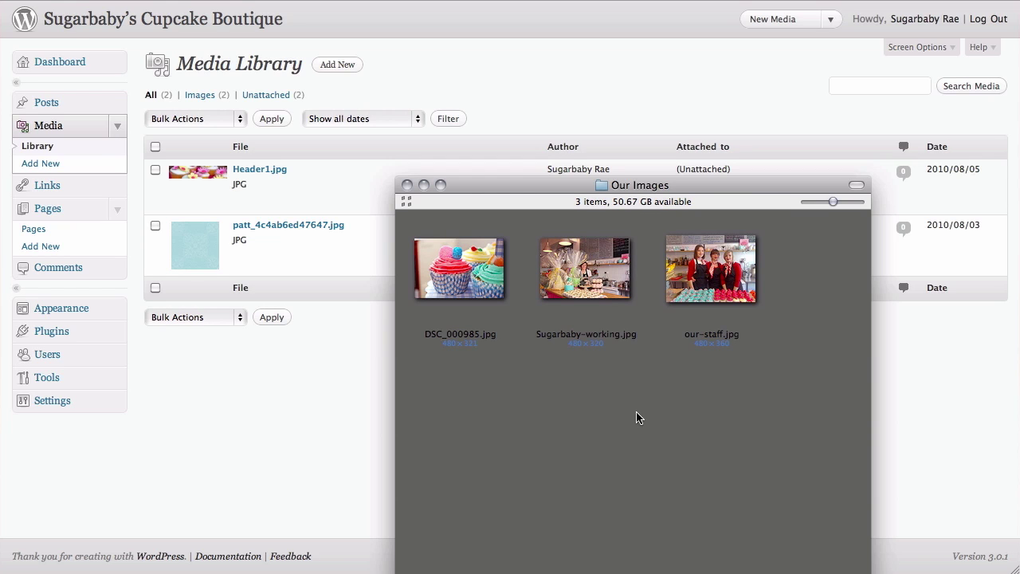
left_click(481, 289)
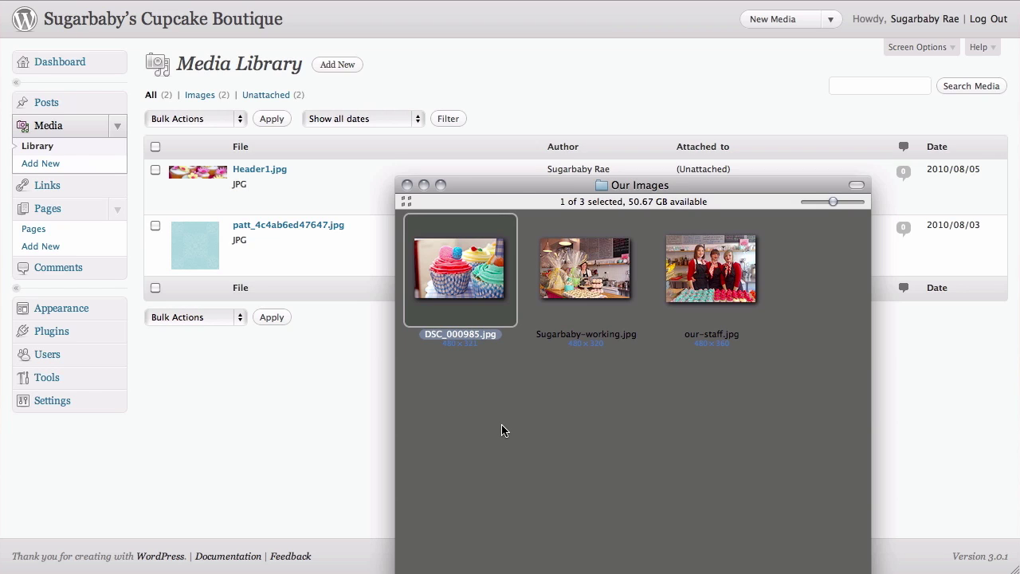
key("Return")
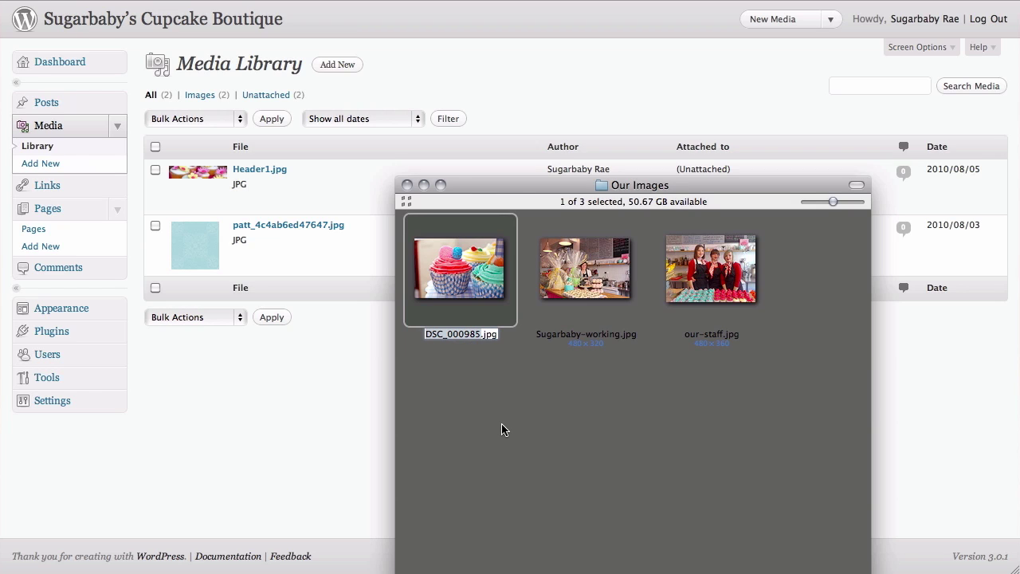
type("colorful-cupcakes.jpg")
key("Return")
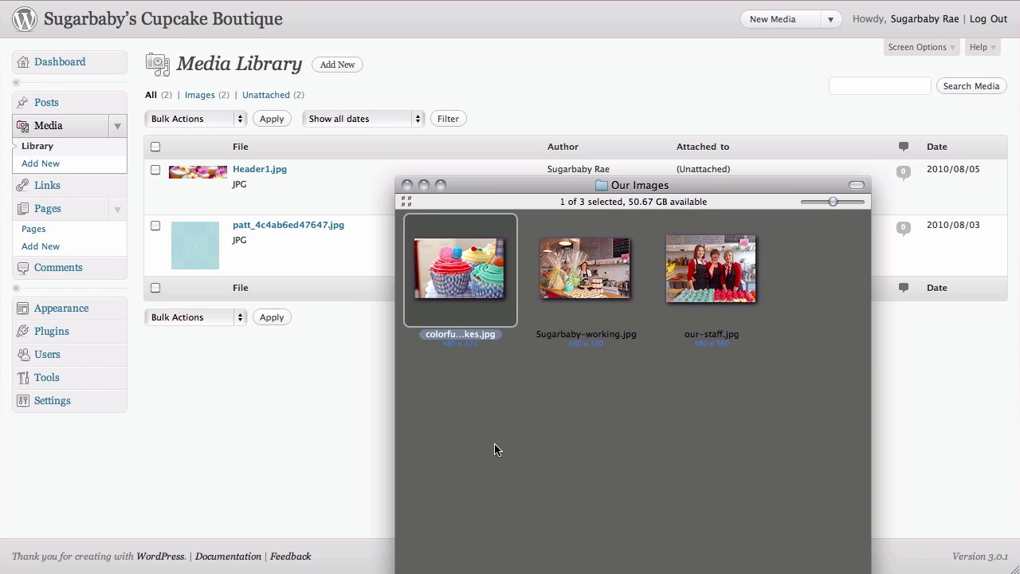
left_click(493, 504)
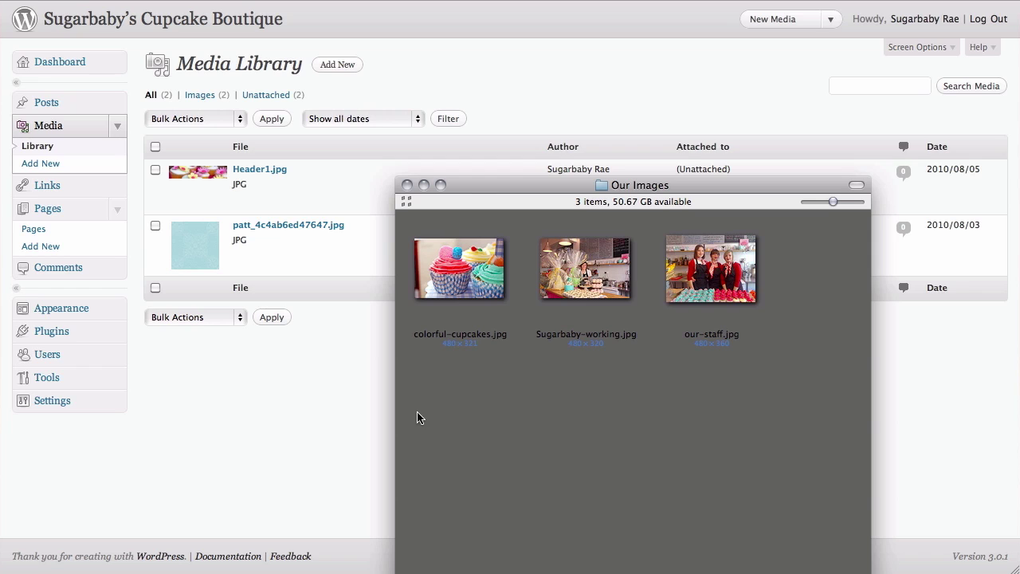
- Close the Our Images folder and go to WordPress's Media > Add New page
left_click(285, 452)
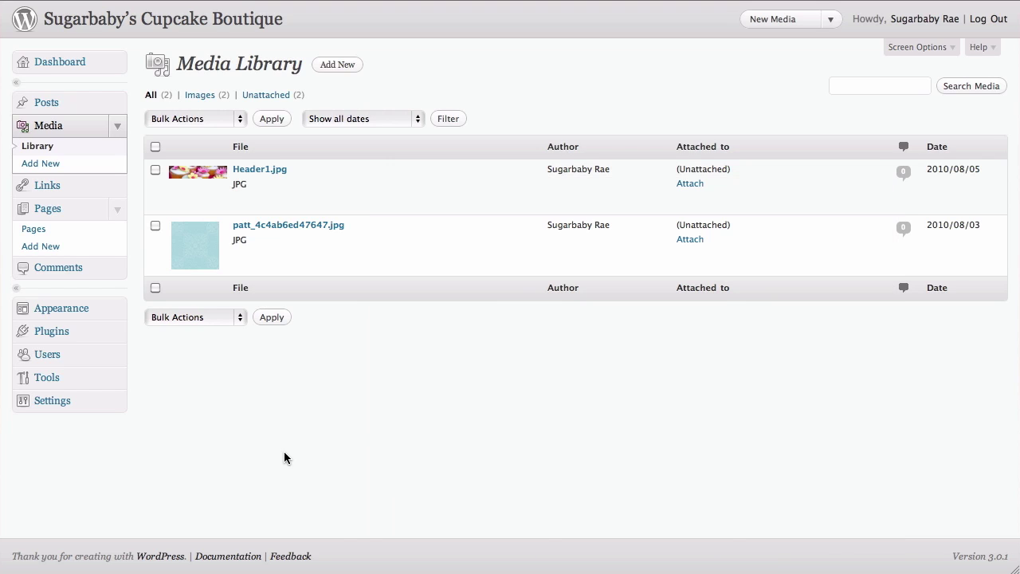
left_click(38, 165)
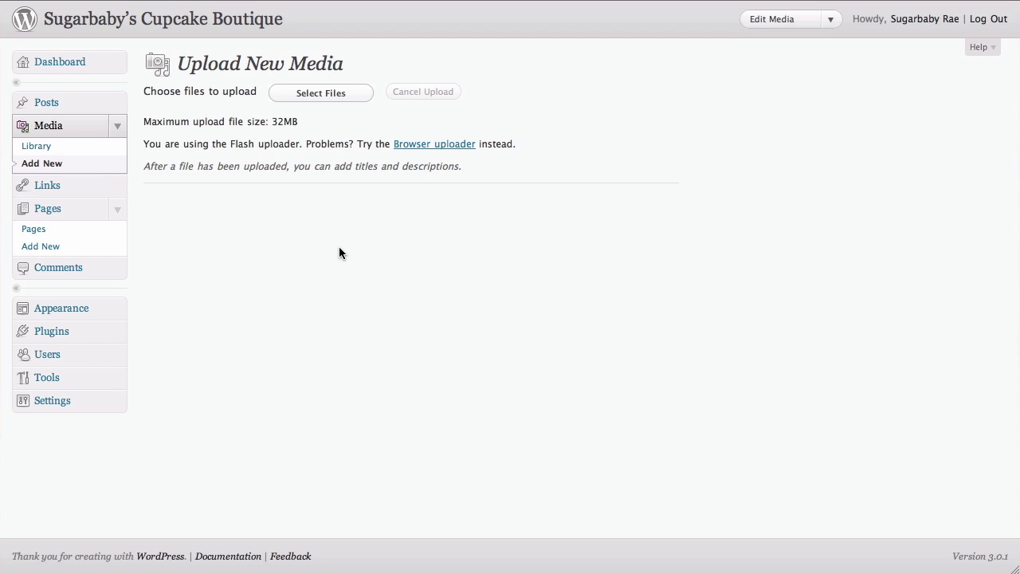
- Upload colorful-cupcakes, our-staff and Sugarbaby-working from Our Images in one batch
left_click(318, 91)
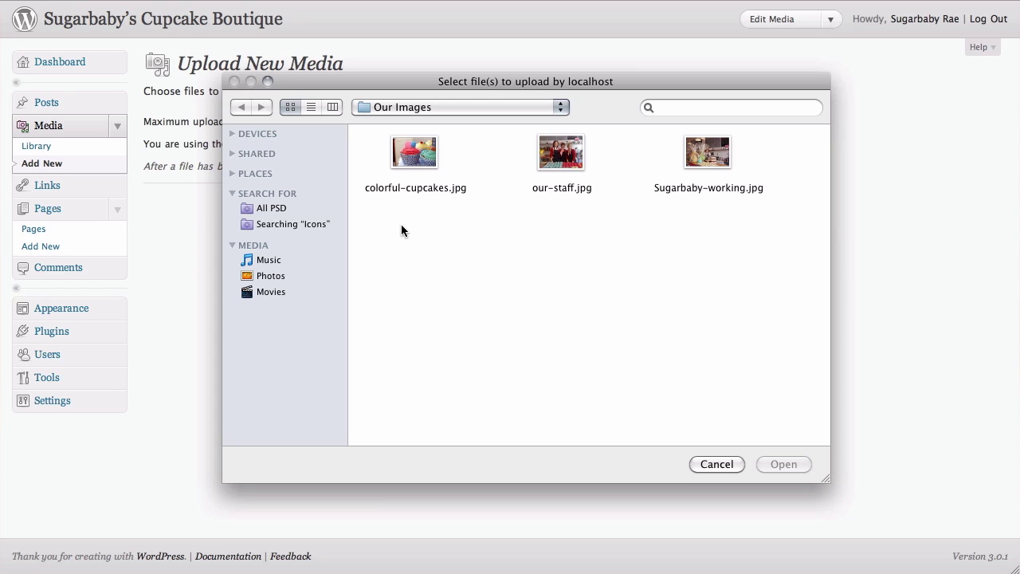
left_click_drag(401, 224, 751, 157)
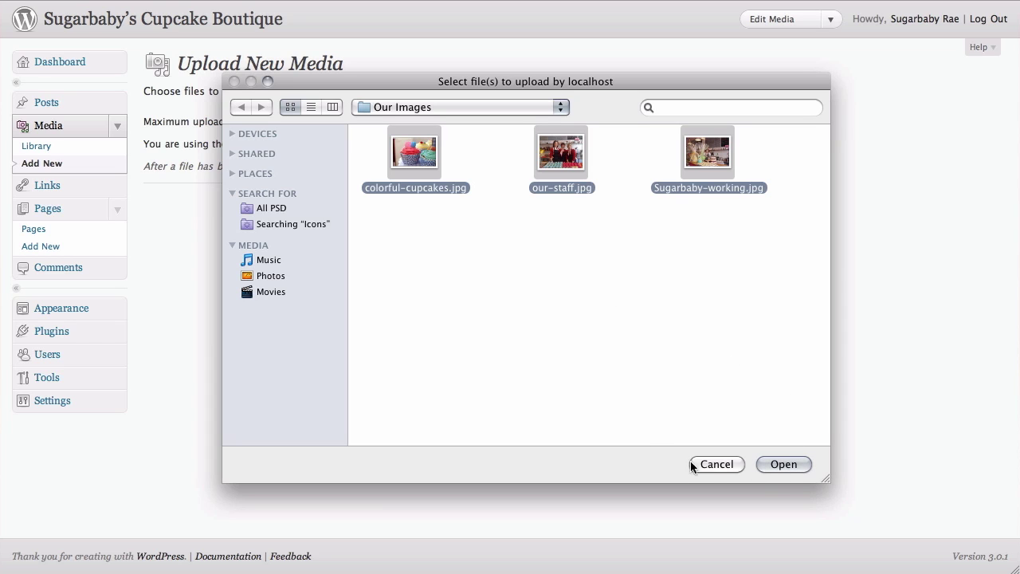
left_click(781, 464)
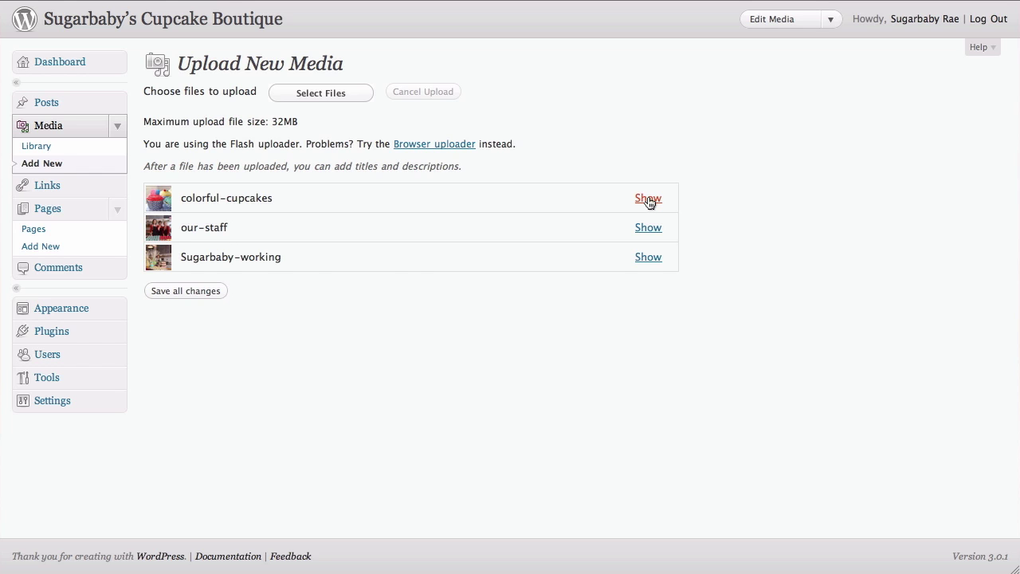
- Show the colorful-cupcakes upload's details and put the cursor in its Title field
left_click(649, 199)
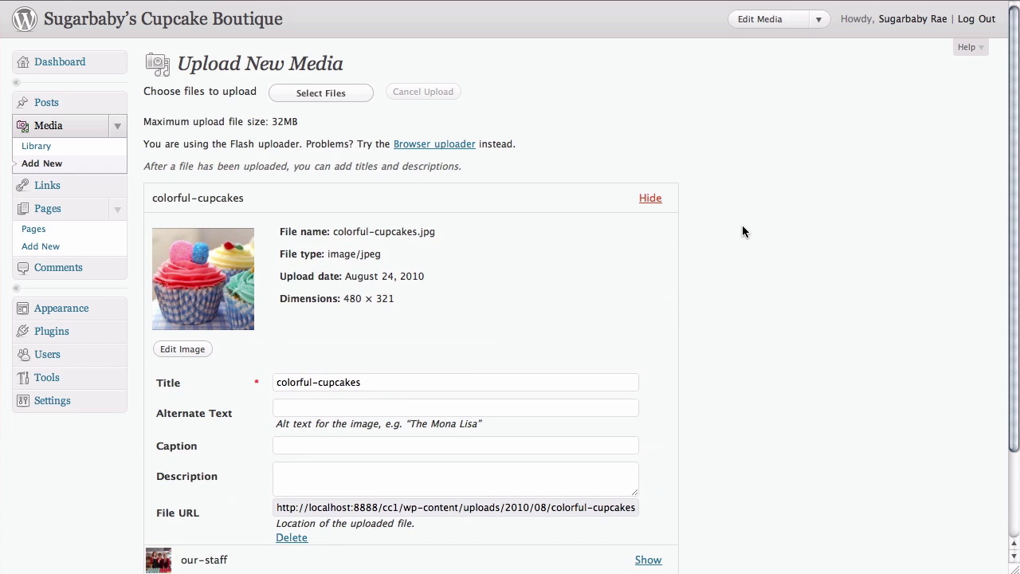
scroll(742, 226, "down", 3)
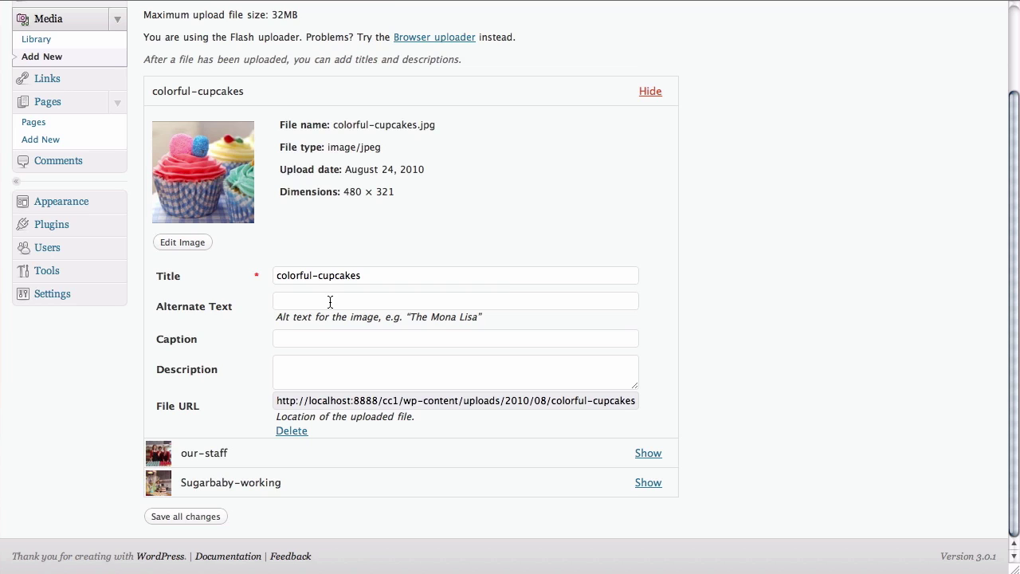
left_click(378, 276)
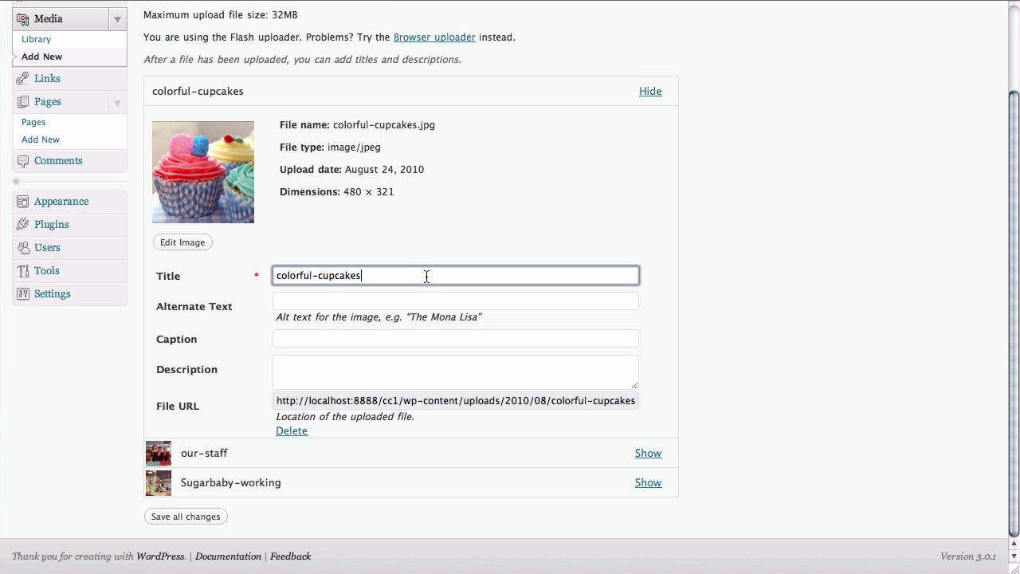
- Change the title 'colorful-cupcakes' to 'Colorful Cupcakes'
left_click(322, 275)
key("BackSpace")
key("BackSpace")
type("C")
key("BackSpace")
type("C")
left_click(551, 216)
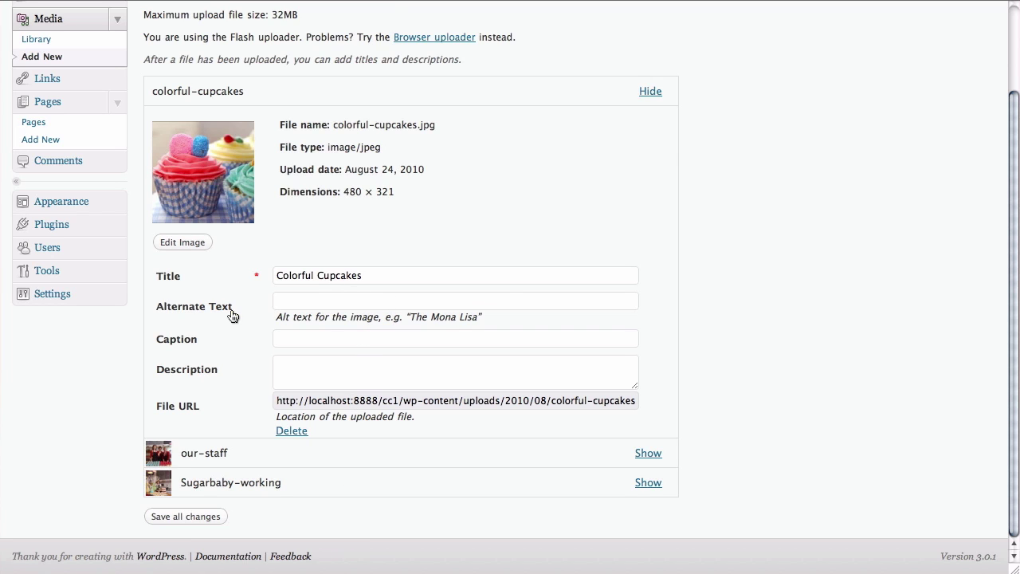
- Put the cursor in the cupcakes' Alternate Text field and bring up the home-text.rtf notes
left_click_drag(238, 311, 156, 308)
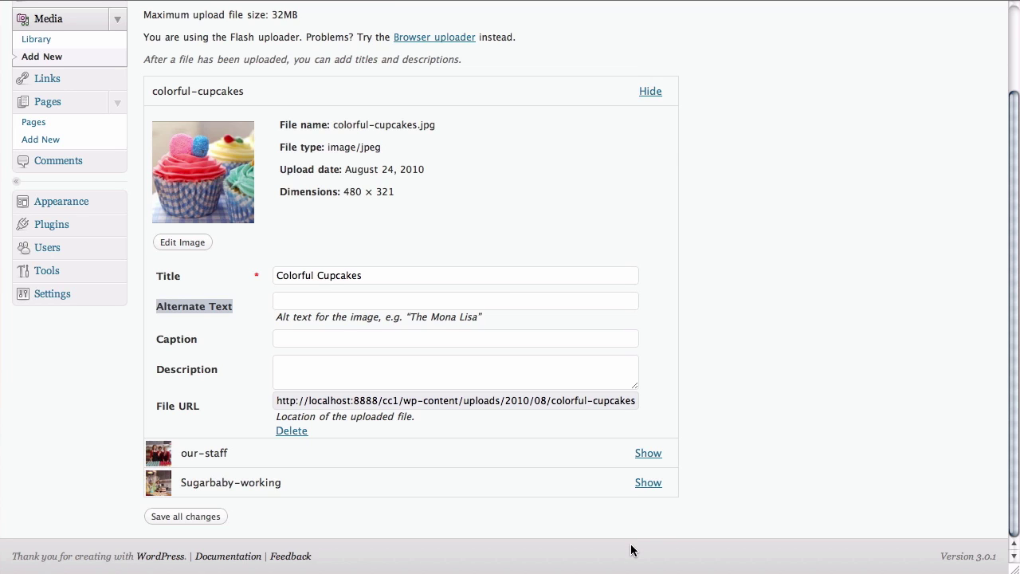
left_click(790, 482)
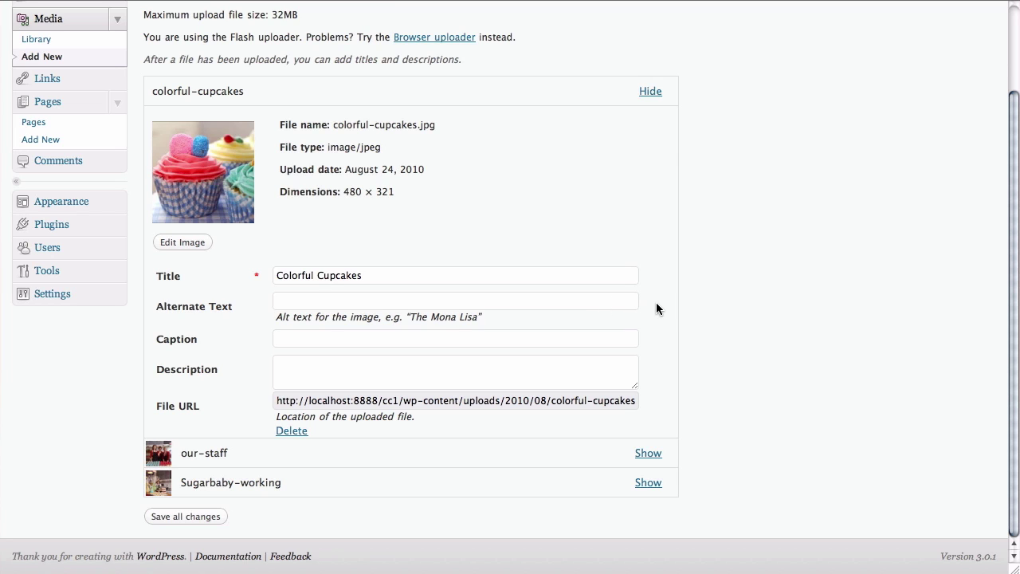
left_click_drag(657, 316, 449, 299)
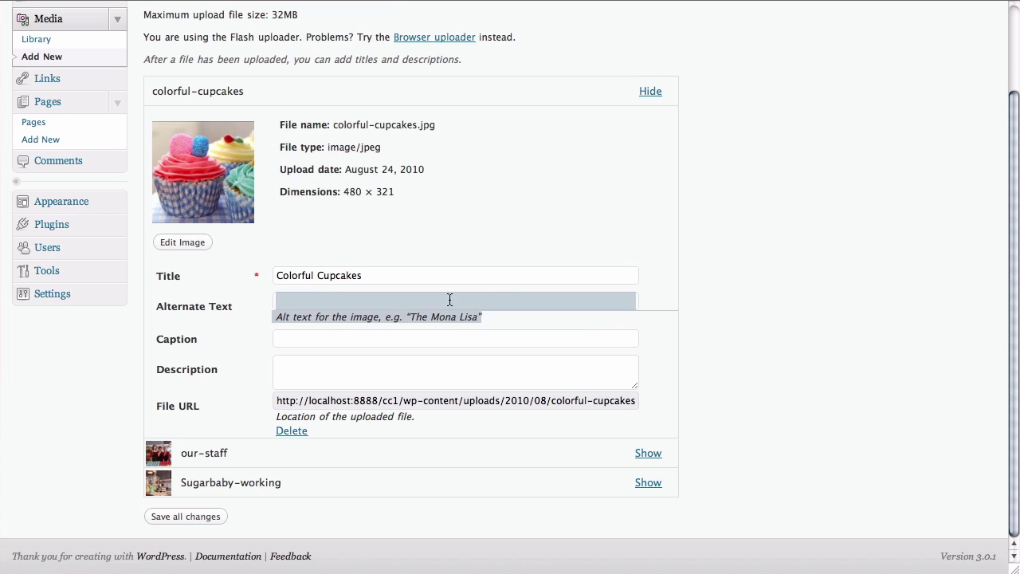
left_click(758, 339)
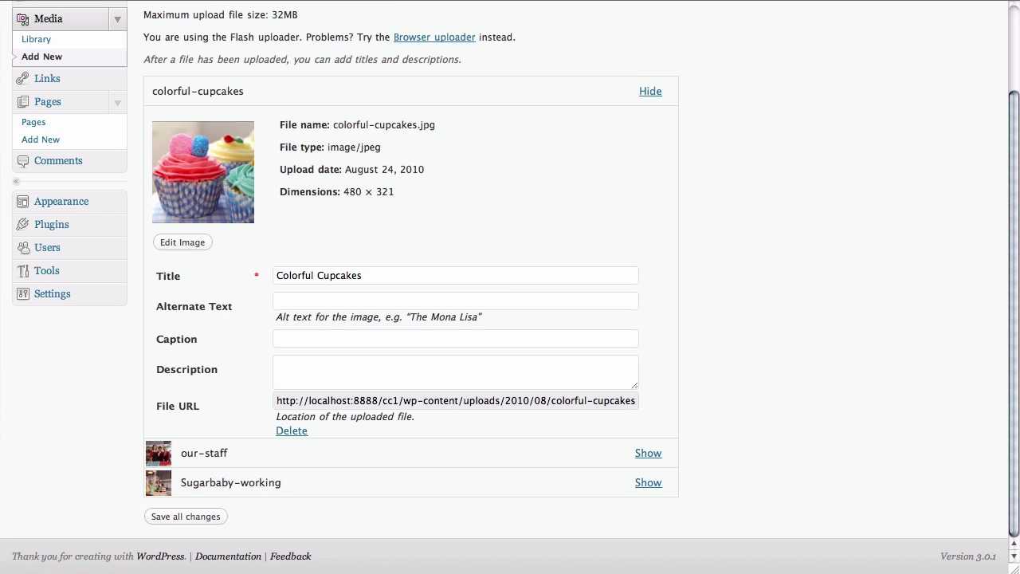
left_click(282, 299)
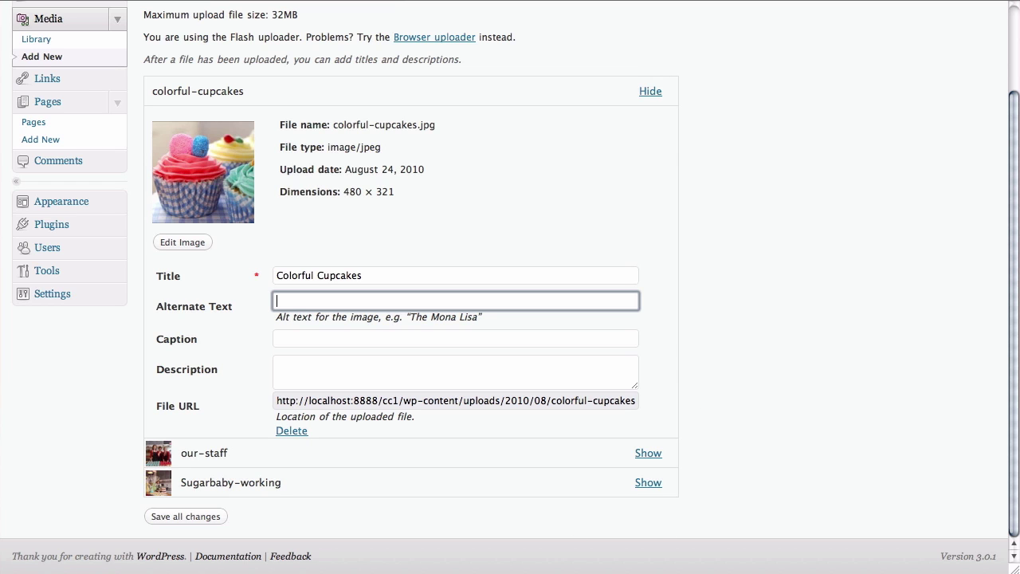
key("super+Tab")
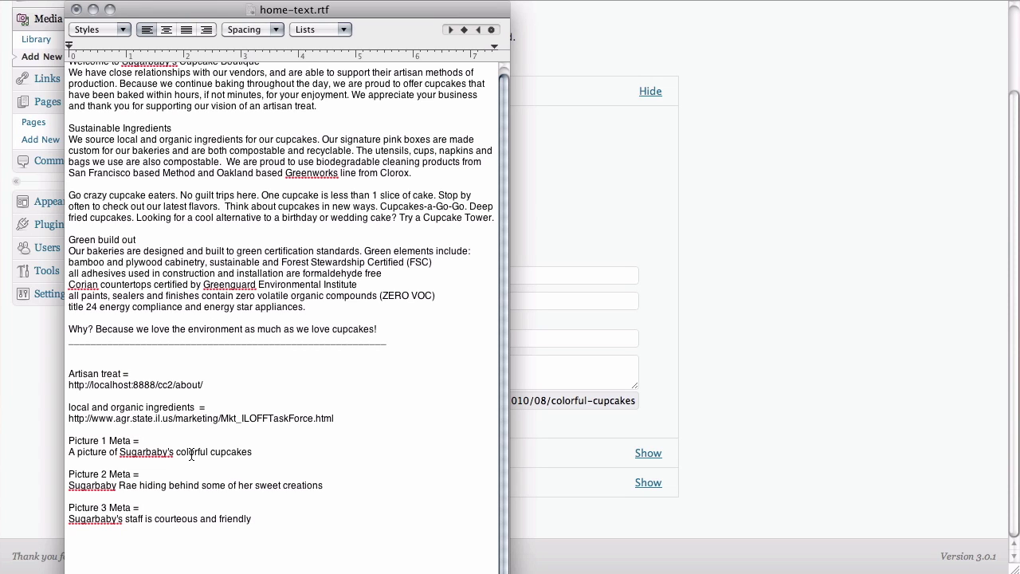
- Select the Picture 1 Meta line 'A picture of Sugarbaby's colorful cupcakes' in the notes
triple_click(192, 455)
key("super+c")
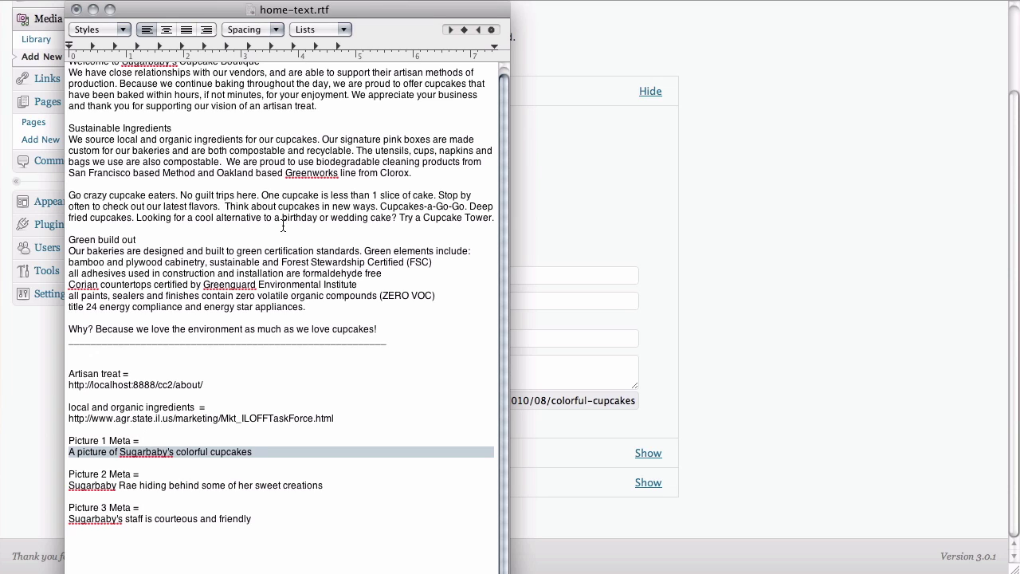
scroll(285, 256, "up", 1)
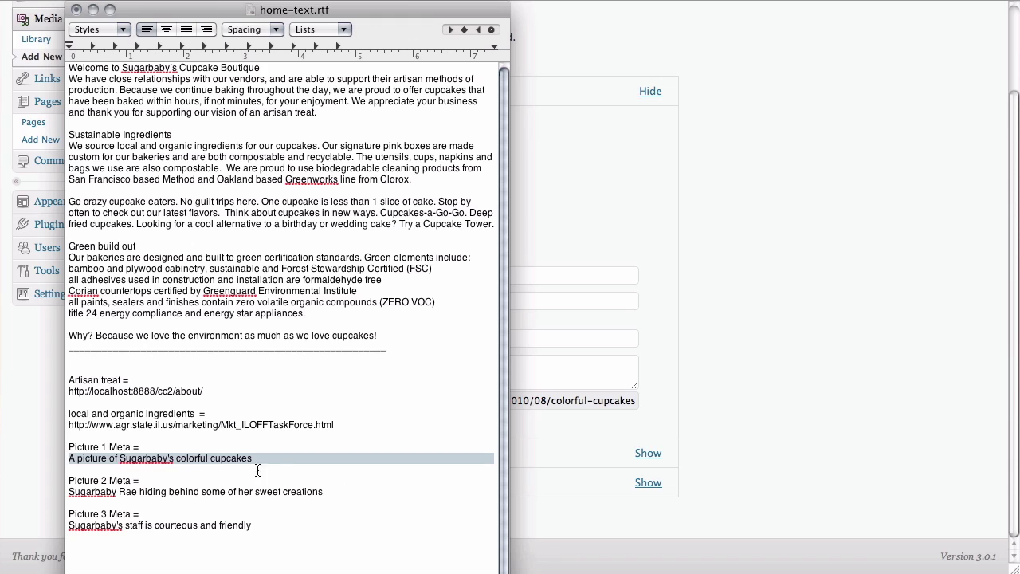
- Paste 'A picture of Sugarbaby's colorful cupcakes' as the Colorful Cupcakes alternate text
left_click(534, 561)
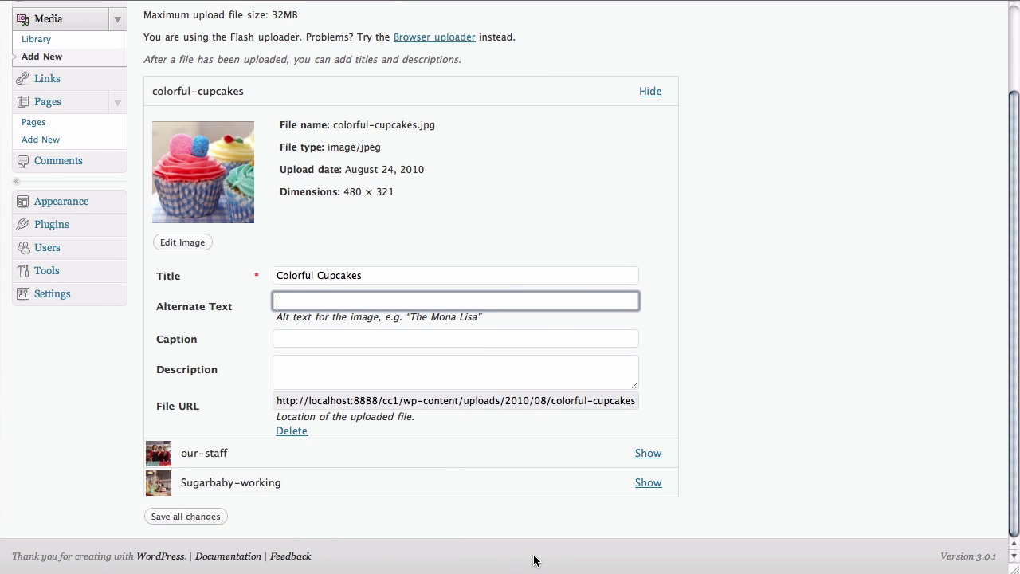
key("super+v")
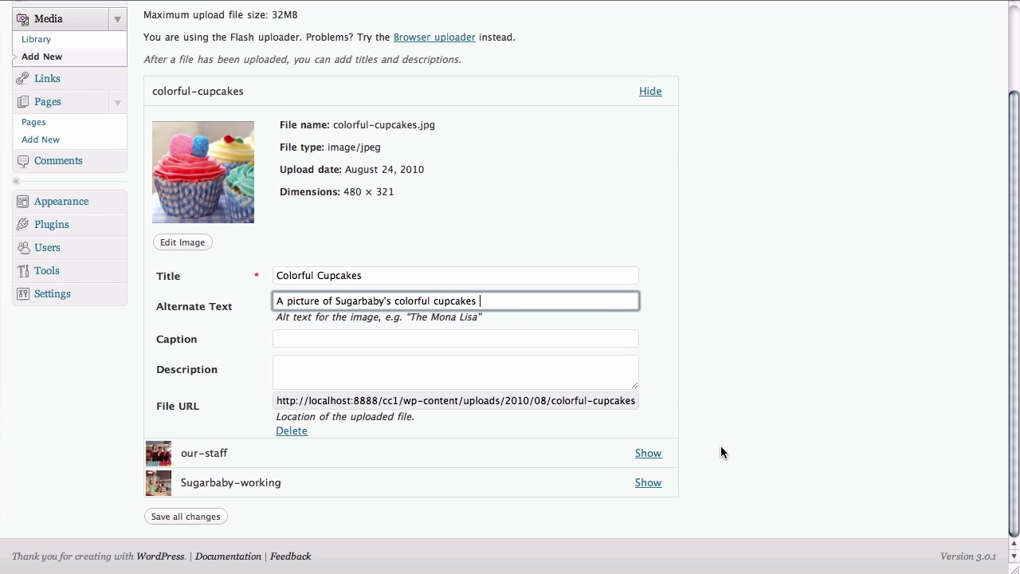
left_click(666, 318)
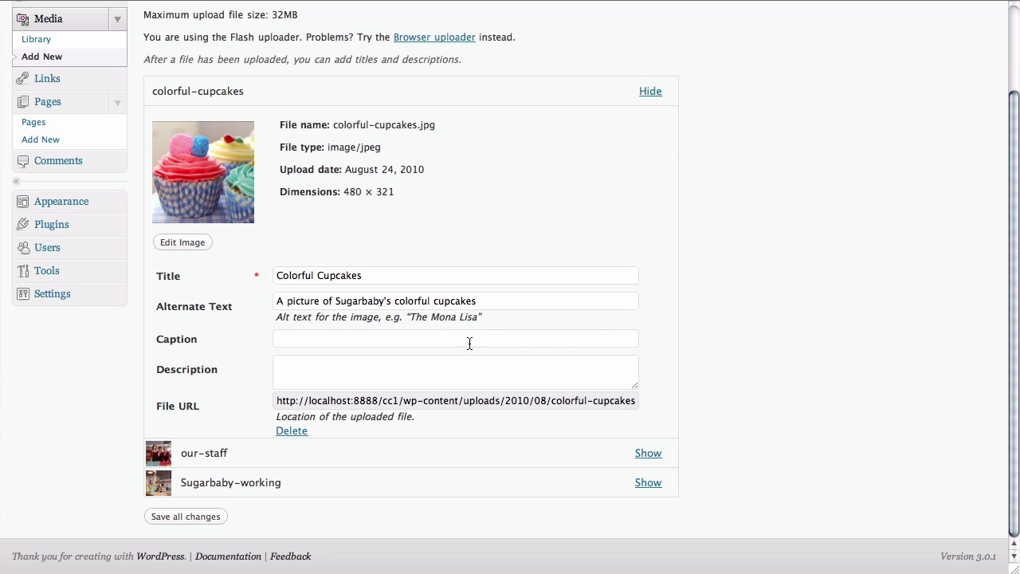
left_click(425, 343)
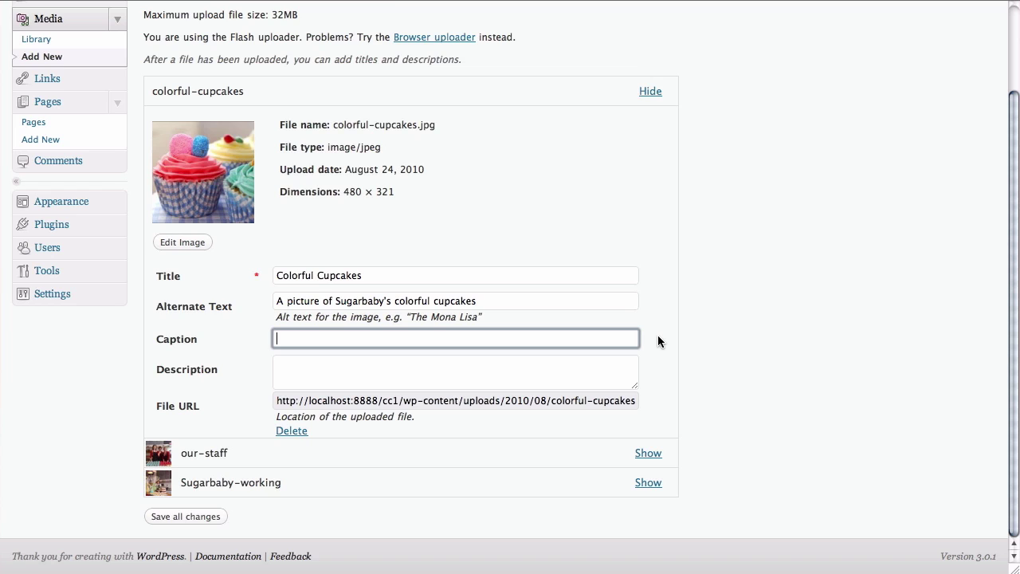
left_click(650, 367)
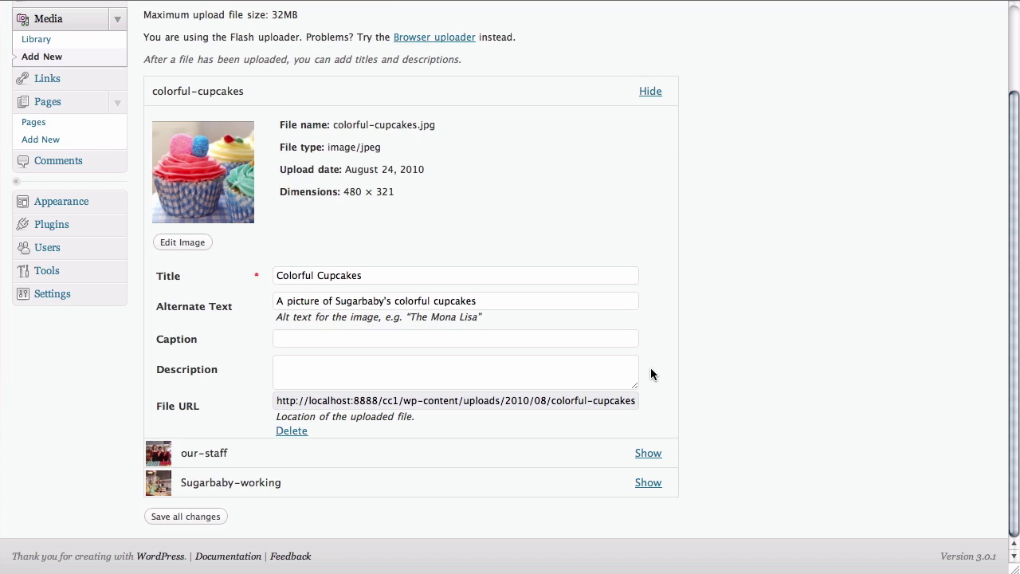
left_click(589, 374)
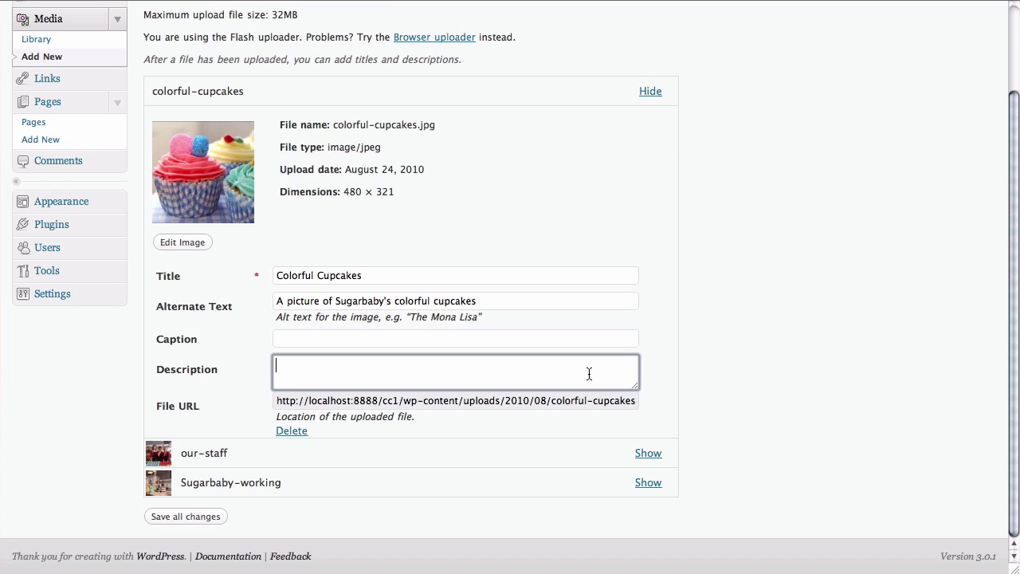
left_click(648, 386)
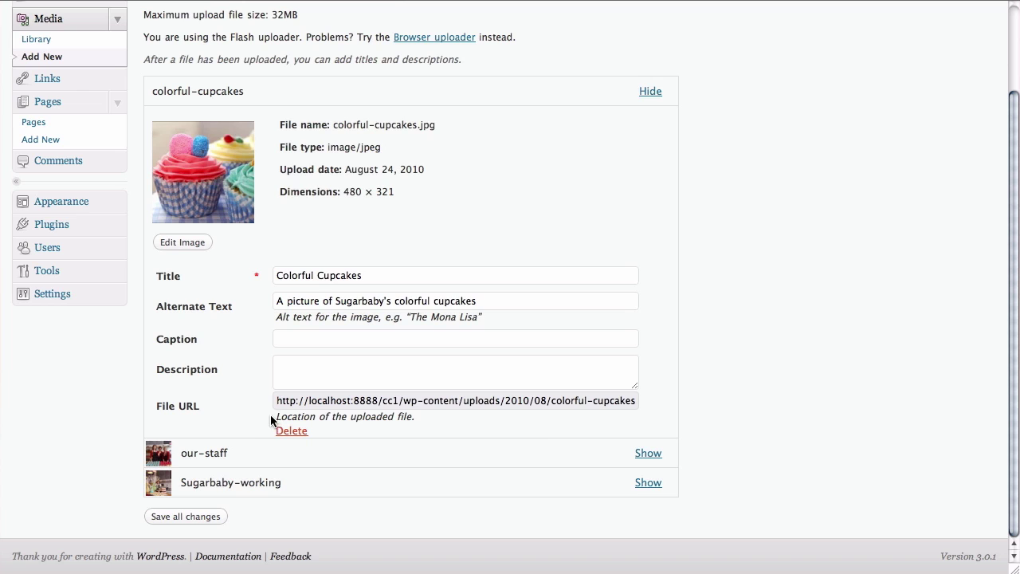
- Save all upload changes, open our-staff's Edit Media page, and switch to the notes
left_click(648, 453)
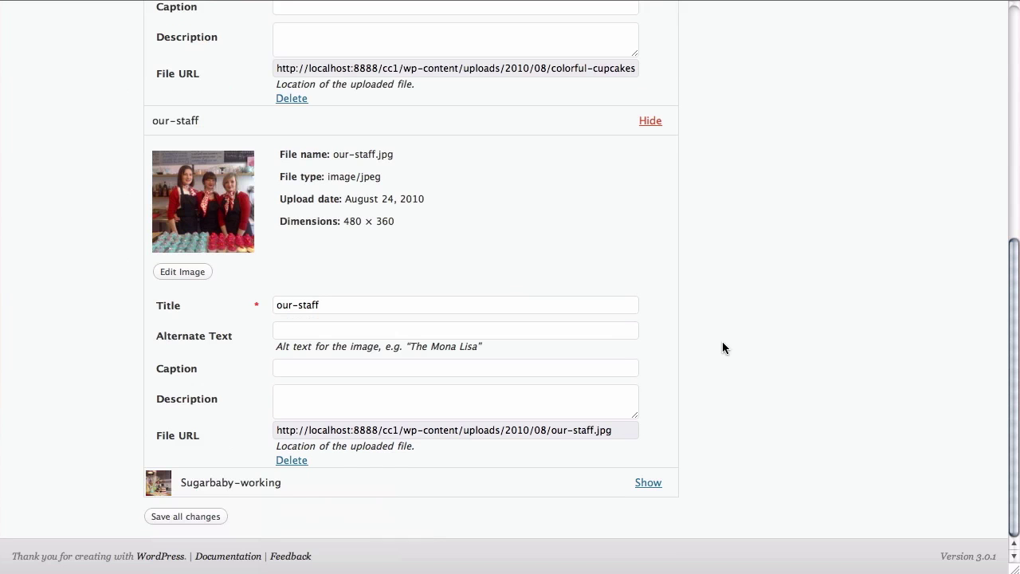
left_click(208, 518)
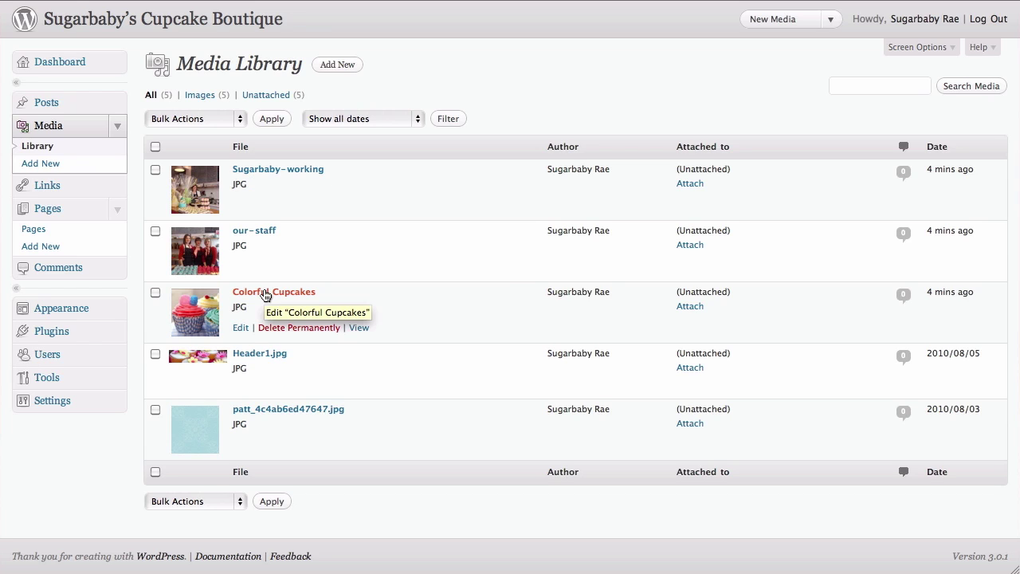
left_click(249, 233)
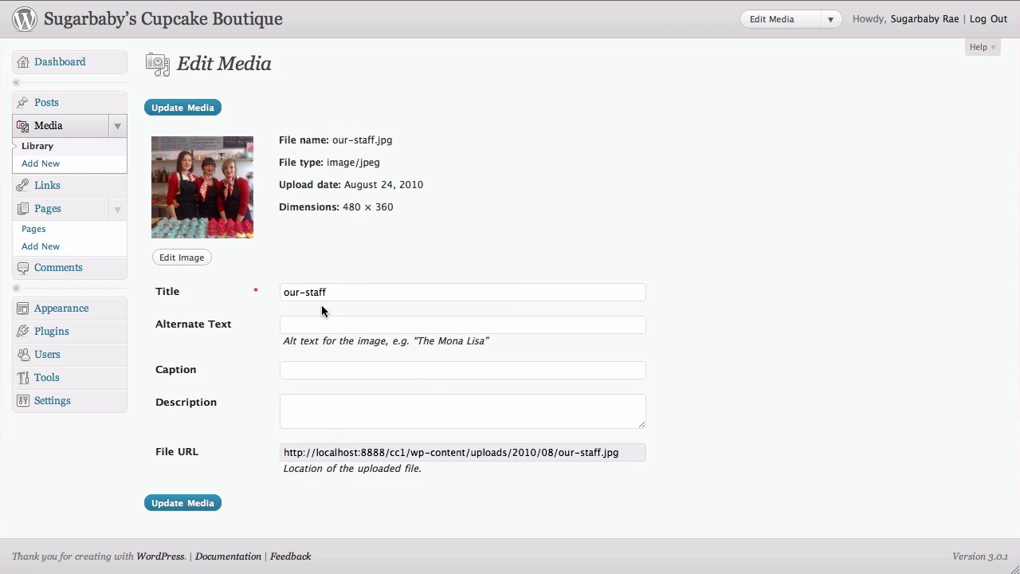
key("super+Tab")
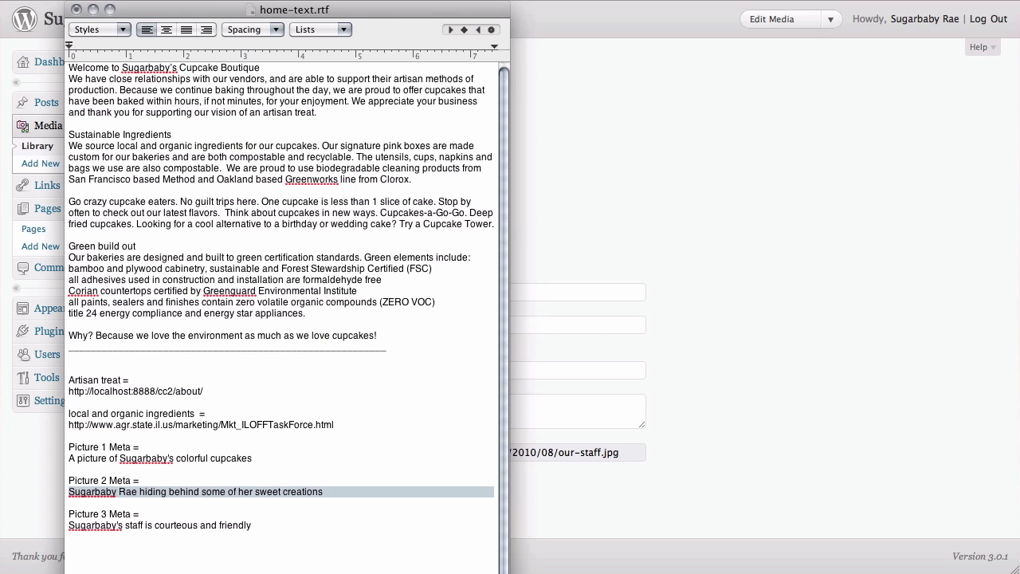
- Select the notes line 'Sugarbaby's staff is courteous and friendly' and return to our-staff's Edit Media page
triple_click(131, 526)
key("super+c")
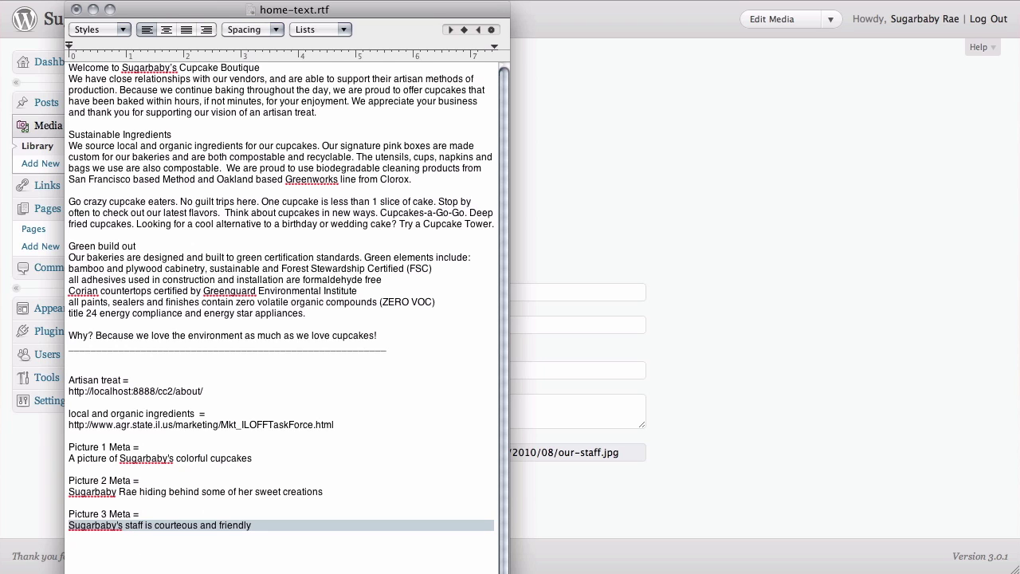
left_click(584, 507)
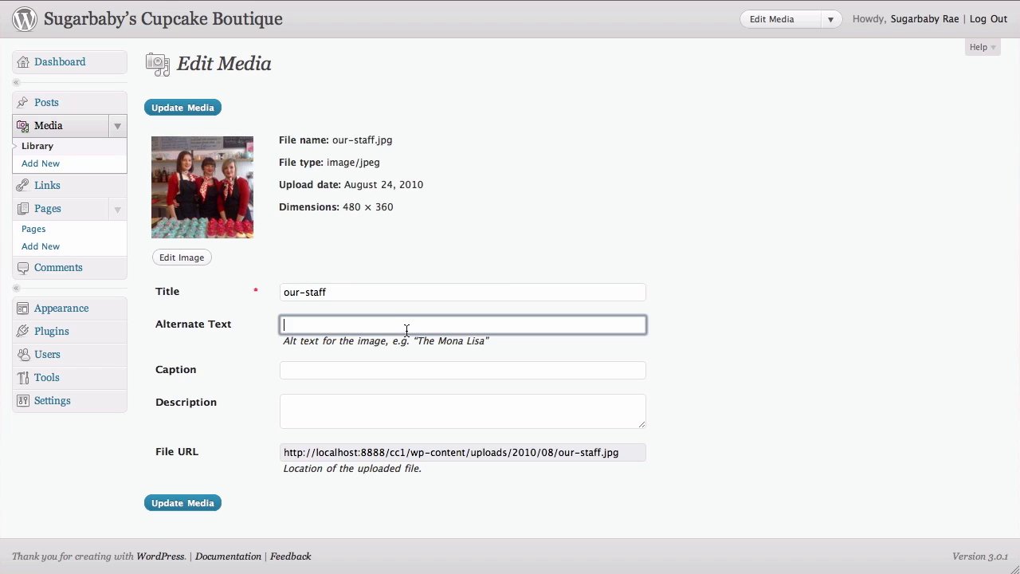
- Paste "Sugarbaby's staff is courteous and friendly" as our-staff's alt text and update the media
key("super+v")
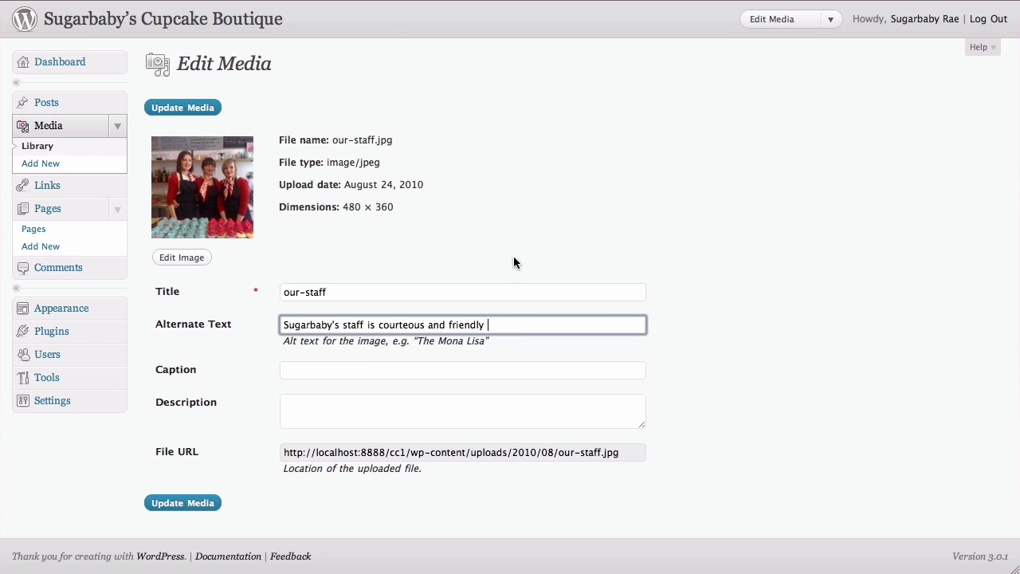
left_click(168, 505)
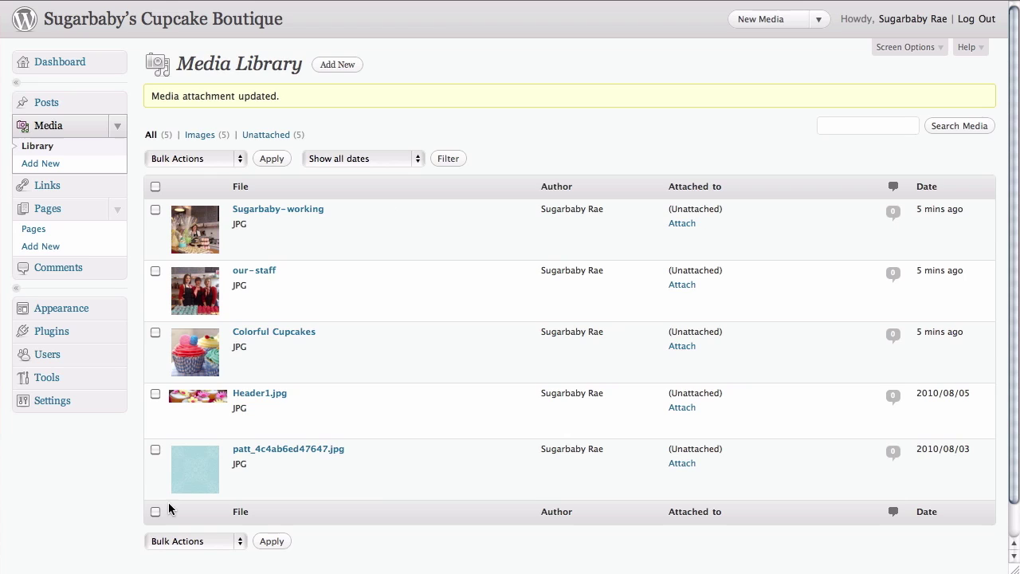